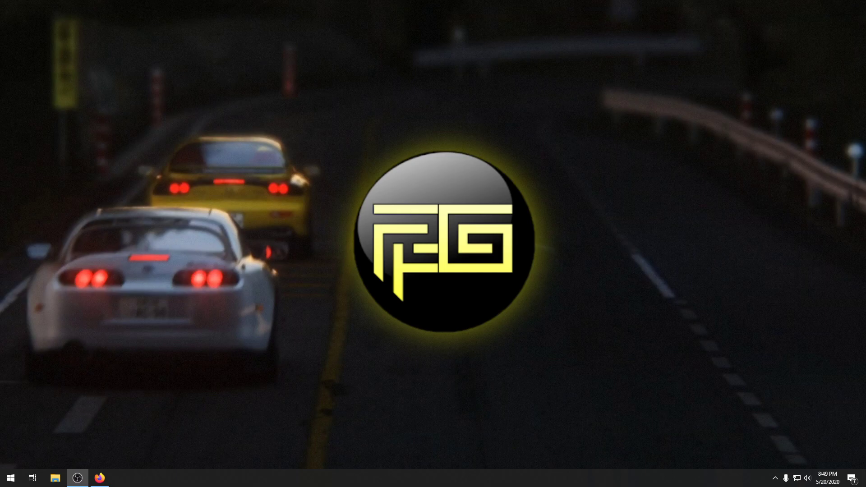
Step: Bring up Firefox and allow Adobe Flash so the FOV calculator loads
click(100, 478)
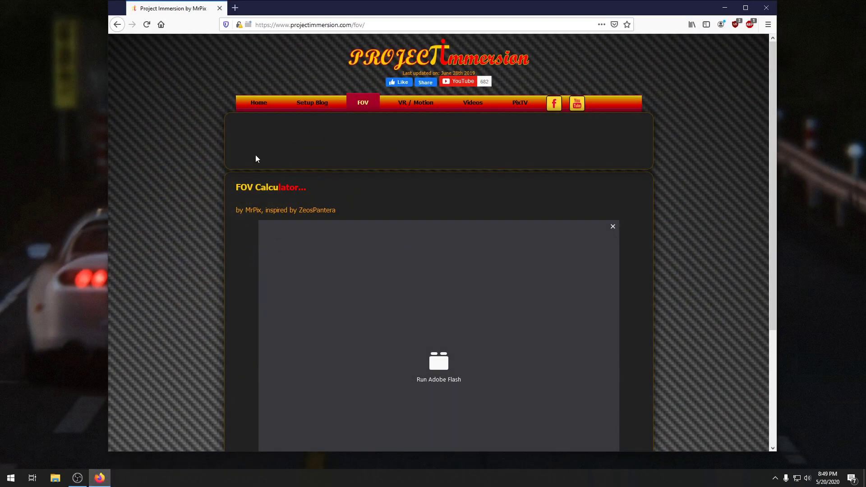
scroll(336, 199, down, 2)
drag(237, 119, 258, 117)
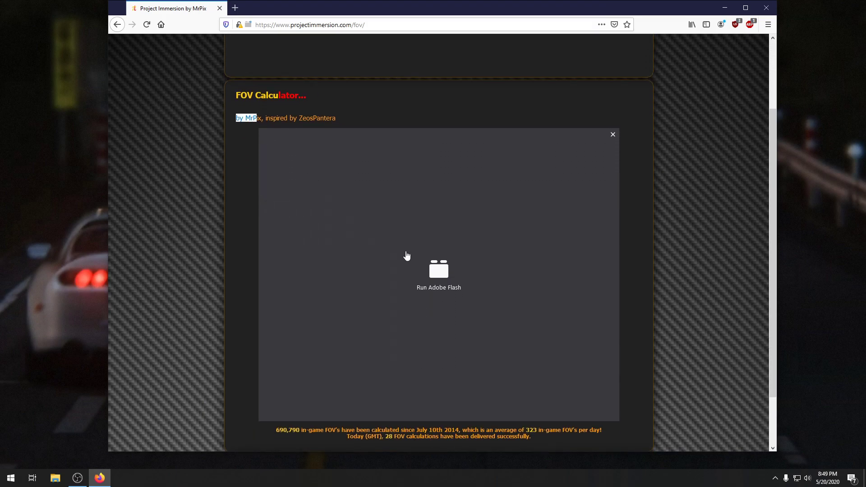
scroll(381, 291, up, 2)
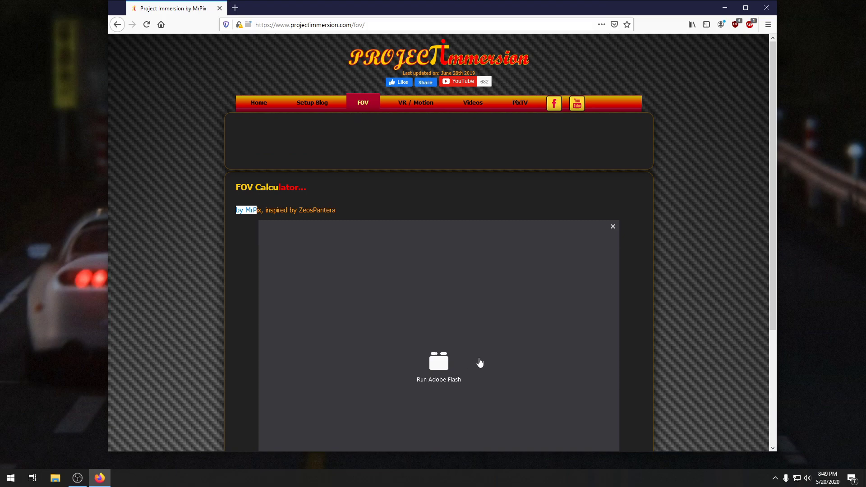
scroll(464, 361, down, 2)
scroll(400, 247, up, 2)
scroll(436, 346, down, 1)
scroll(447, 353, down, 3)
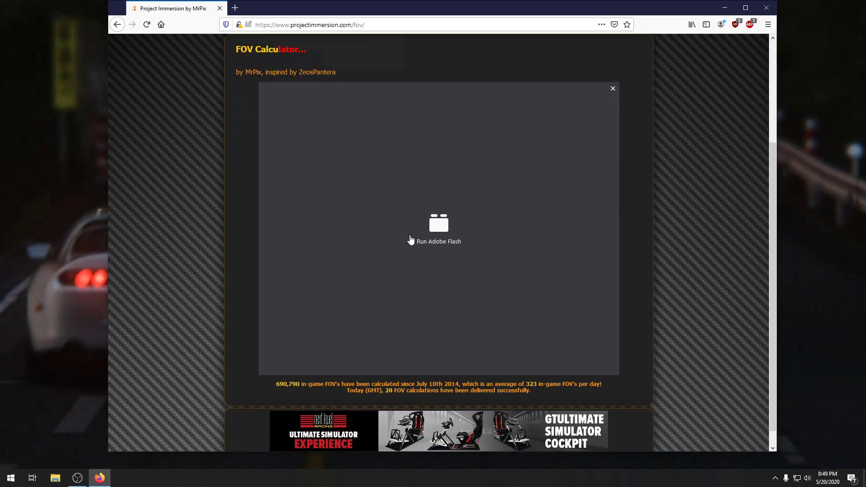
click(410, 238)
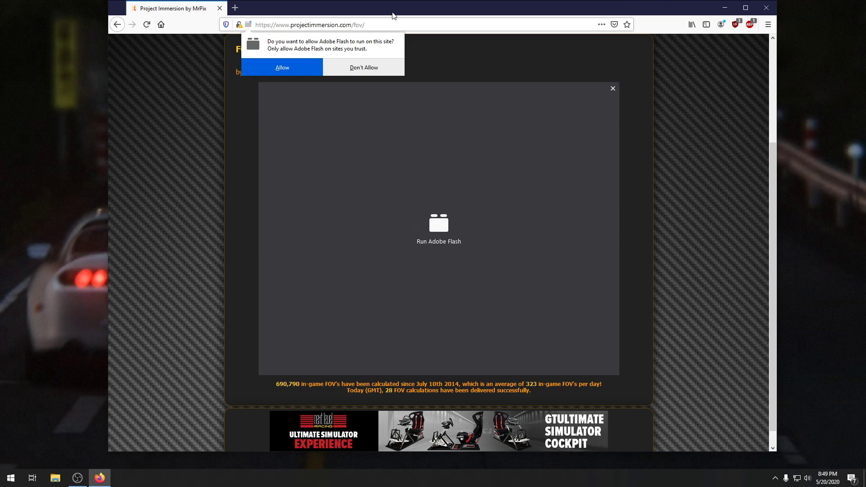
click(291, 71)
scroll(677, 335, down, 1)
scroll(679, 337, down, 3)
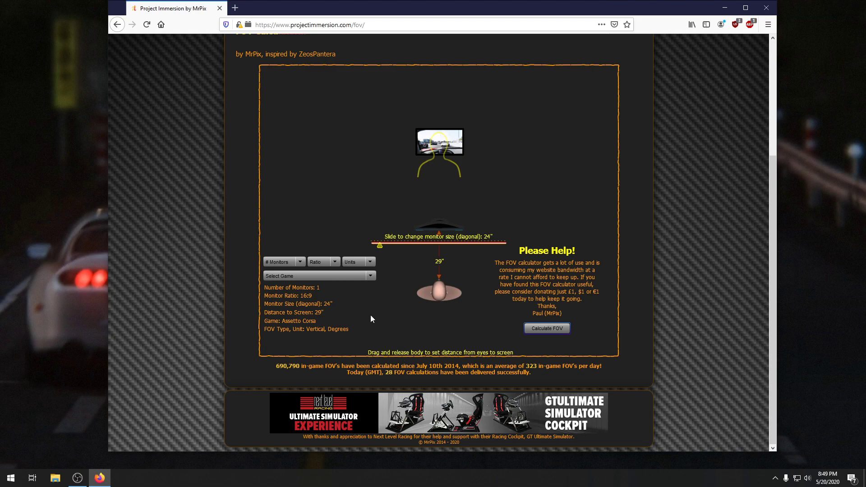
Step: Keep the monitor count set to Single
click(283, 262)
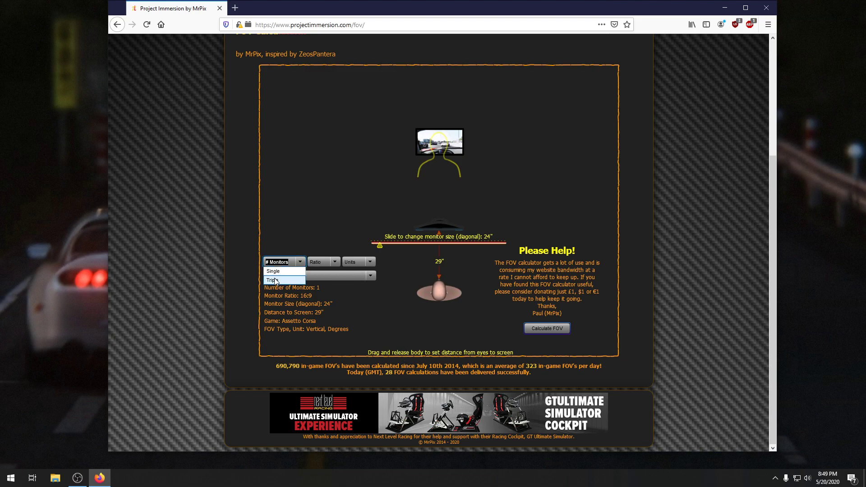
click(277, 271)
click(284, 262)
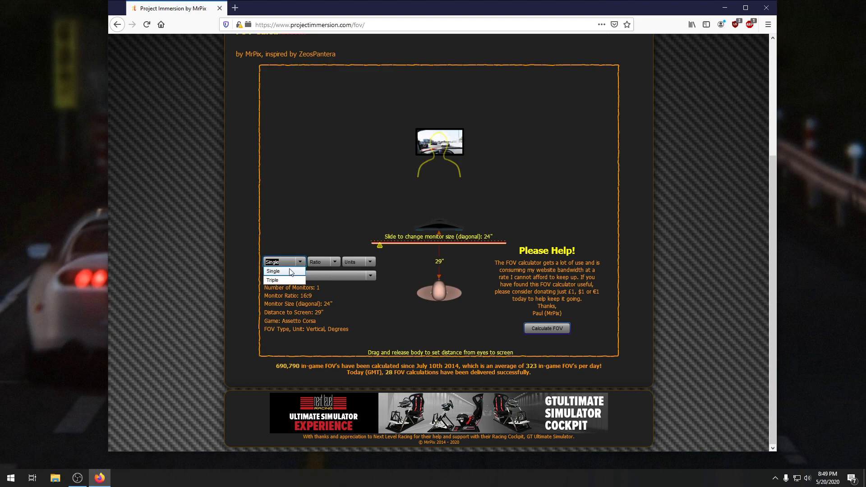
click(285, 272)
click(274, 271)
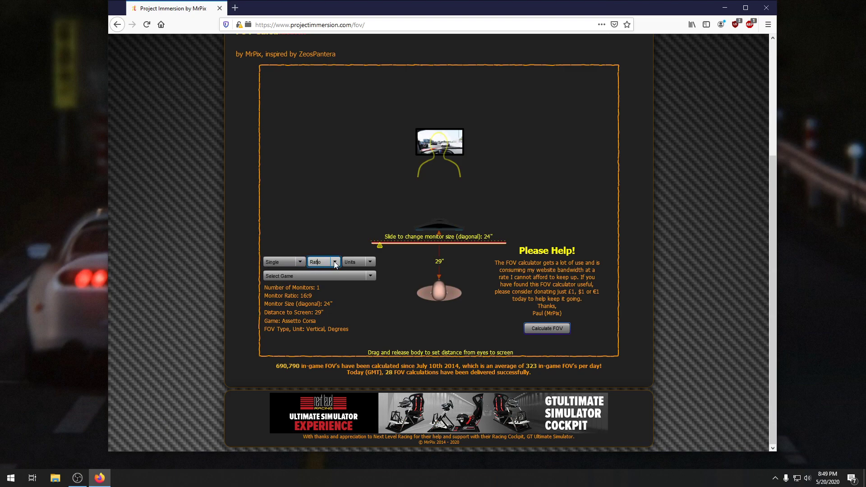
Step: Choose the 16:9 aspect ratio and inches as the measurement unit
click(323, 262)
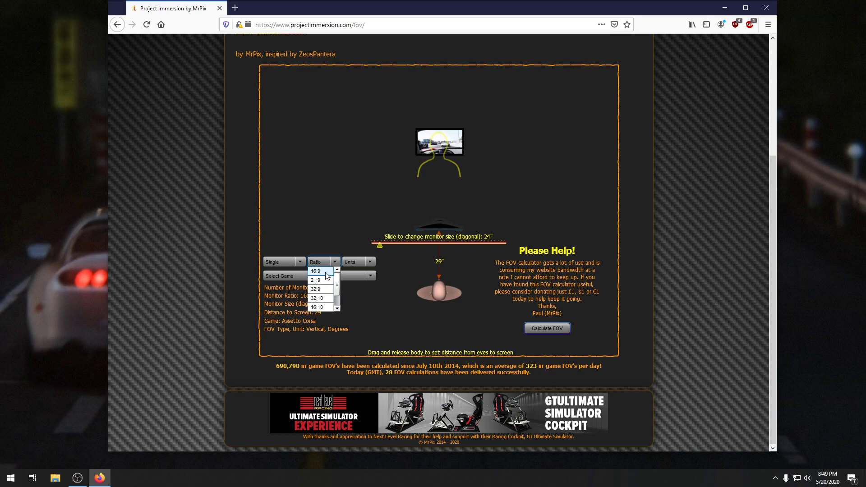
click(327, 275)
click(358, 262)
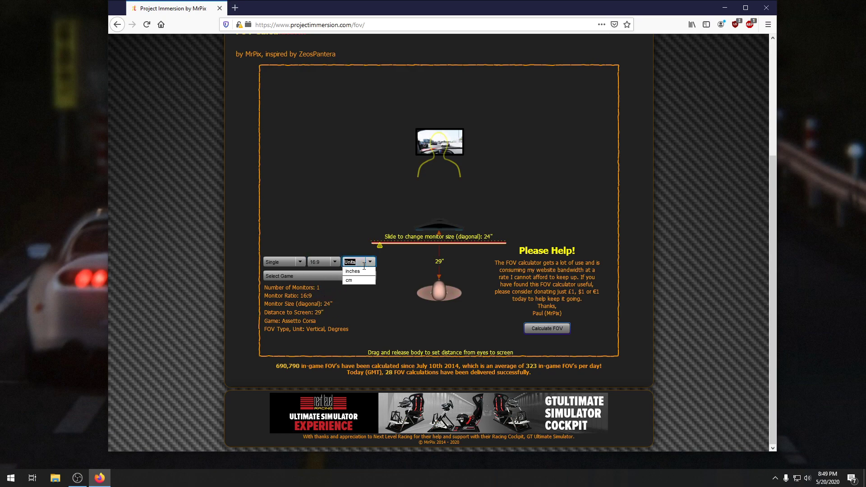
click(355, 271)
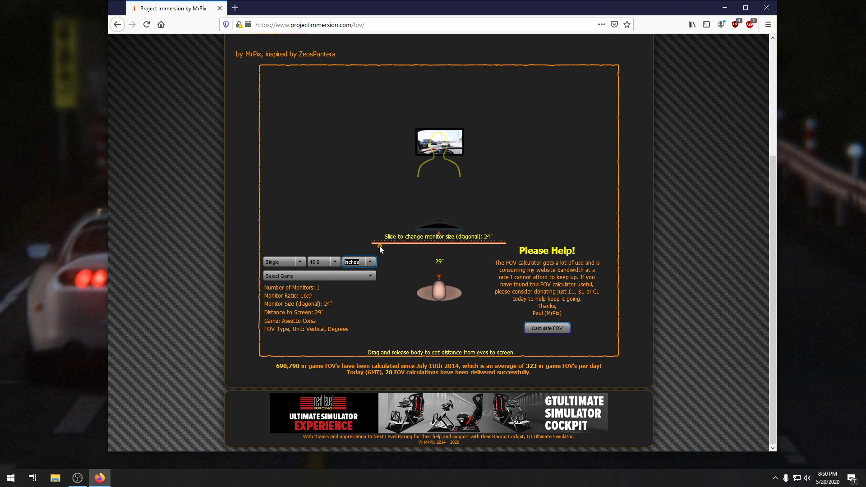
Step: Resize the monitor to 39 inches and move the viewer to 27 inches from the screen
drag(381, 245, 406, 250)
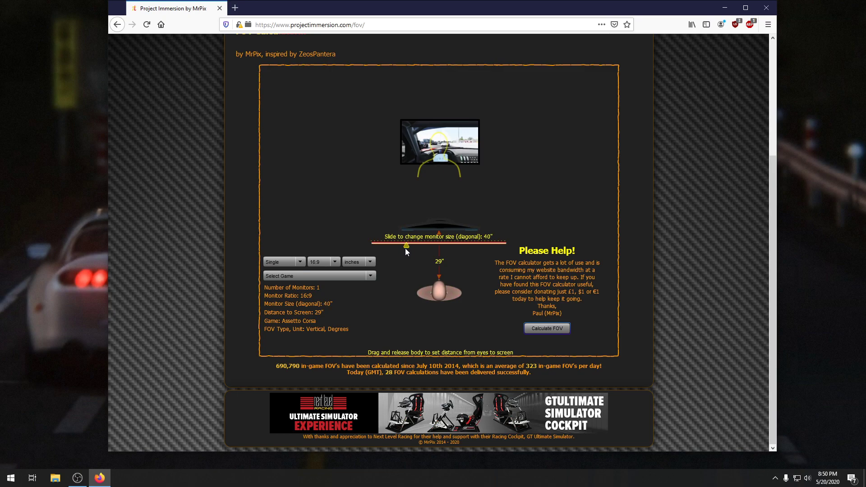
drag(406, 249, 404, 248)
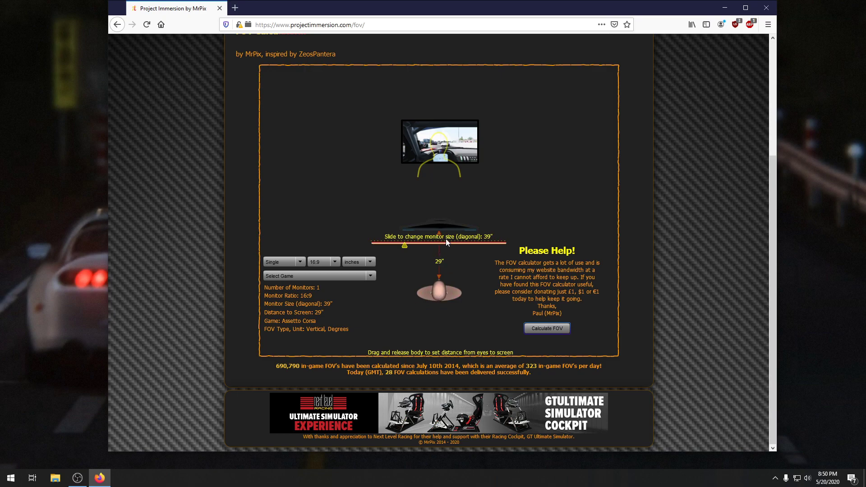
drag(441, 287, 441, 283)
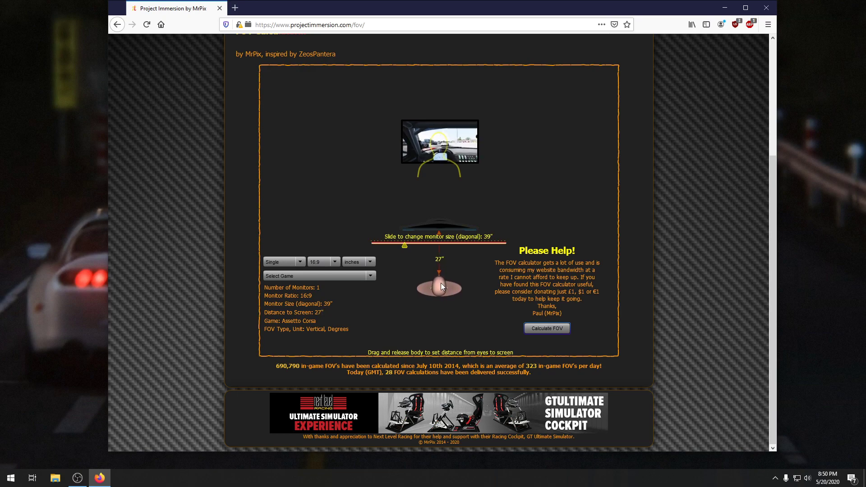
Step: Select 'AssettoCorsa, ACC (vFOV°)' as the game and calculate the 38.99° vertical FOV
click(369, 276)
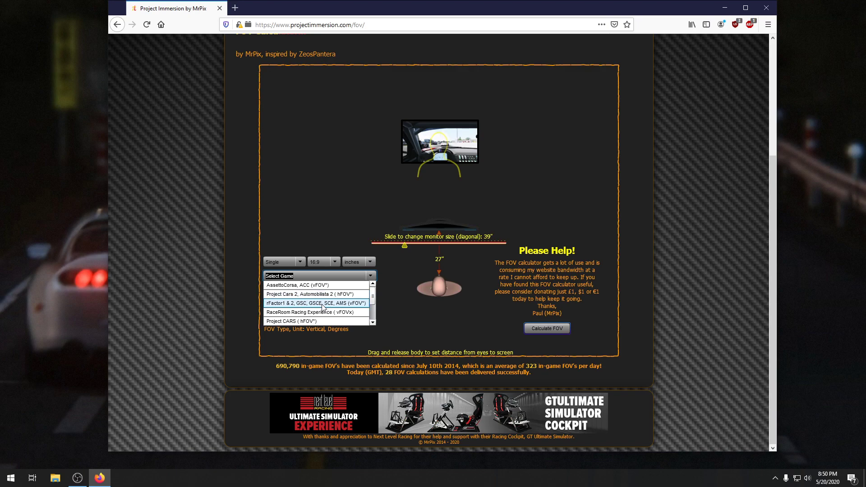
scroll(322, 306, down, 1)
scroll(309, 310, down, 1)
scroll(310, 313, down, 1)
scroll(313, 316, down, 1)
scroll(315, 317, down, 1)
scroll(314, 317, up, 1)
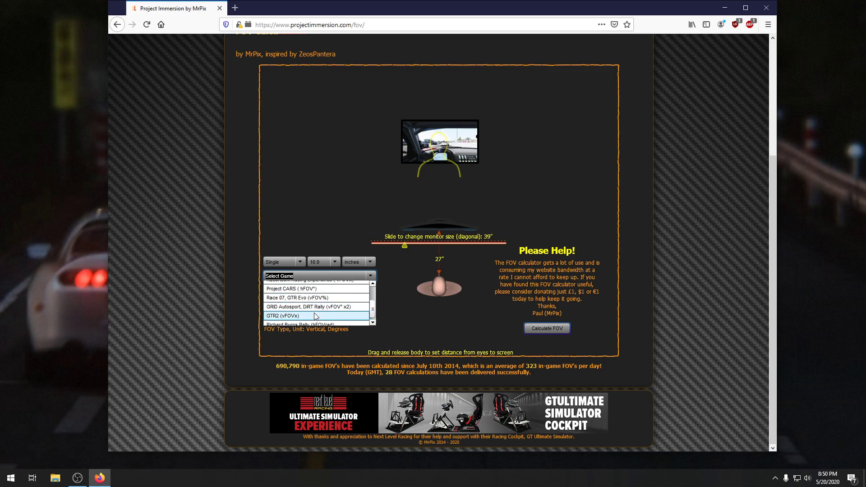
scroll(315, 317, up, 1)
scroll(322, 319, up, 1)
scroll(322, 316, up, 2)
click(311, 285)
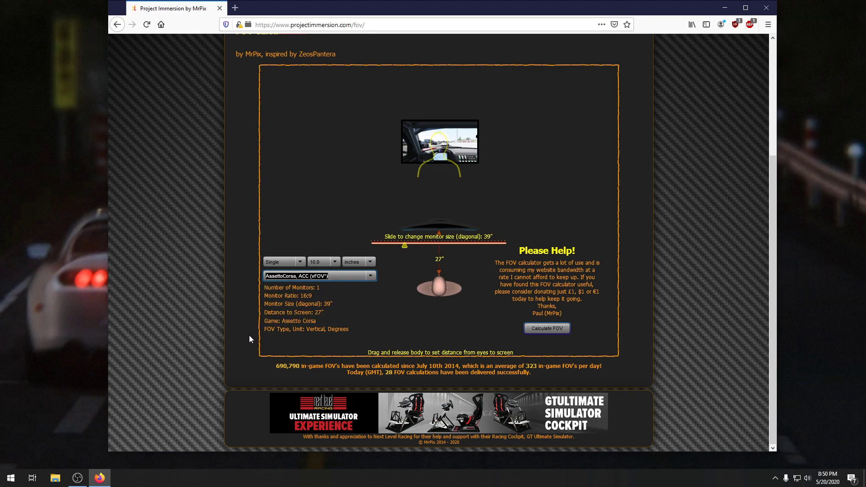
click(544, 331)
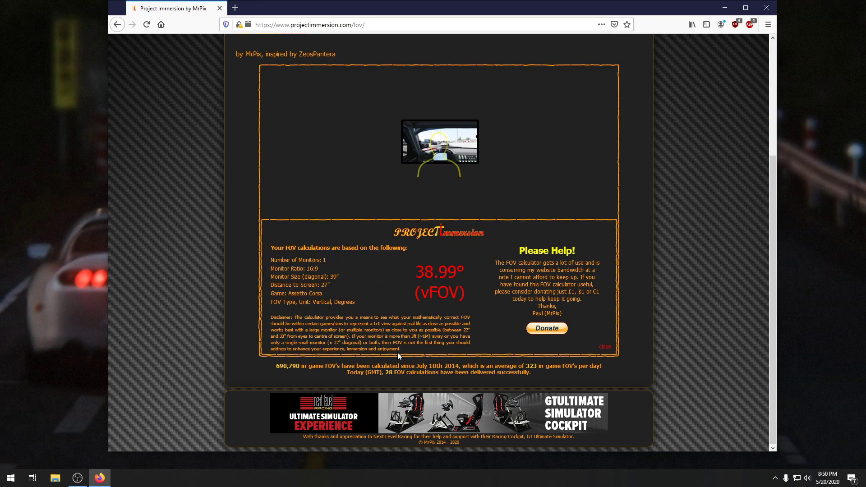